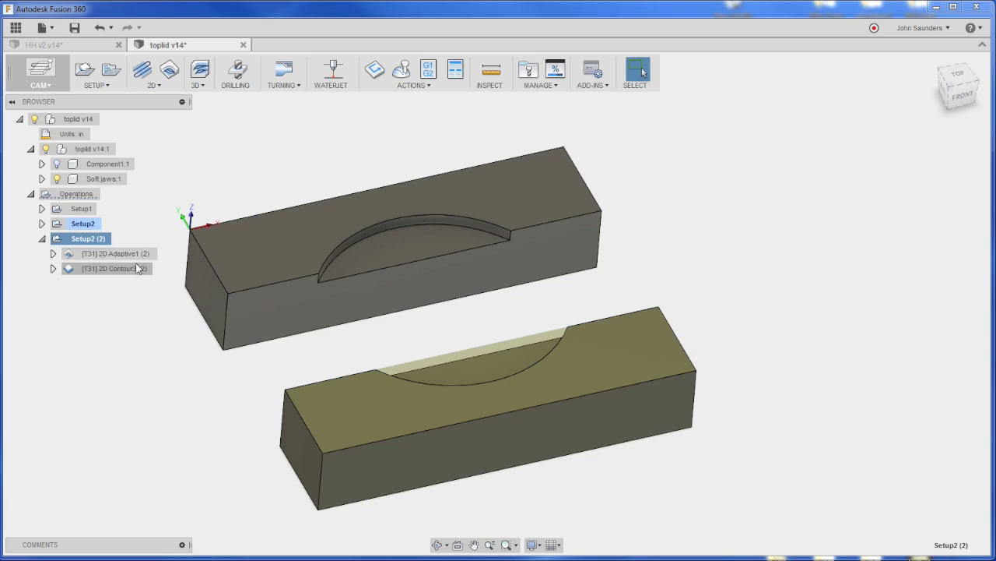
Preview Setup2's 2D Adaptive1 and 2D Contour3 toolpaths over its stock
{"action": "left_click", "coordinate": [134, 253]}
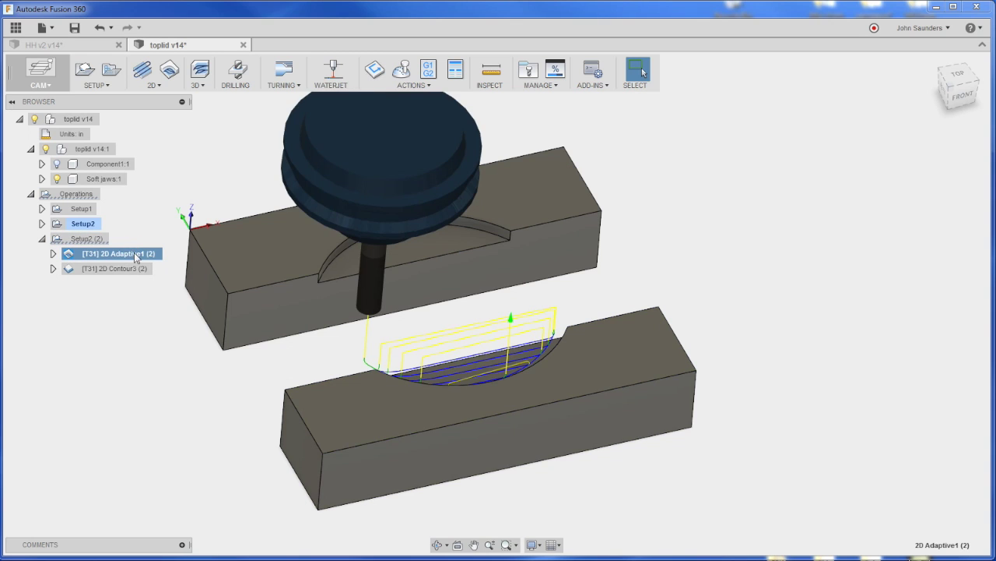
{"action": "middle_click_drag", "start_coordinate": [152, 307], "coordinate": [140, 369], "text": "shift"}
{"action": "left_click", "coordinate": [101, 269]}
{"action": "middle_click_drag", "start_coordinate": [101, 270], "coordinate": [143, 325], "text": "shift"}
{"action": "left_click", "coordinate": [143, 325]}
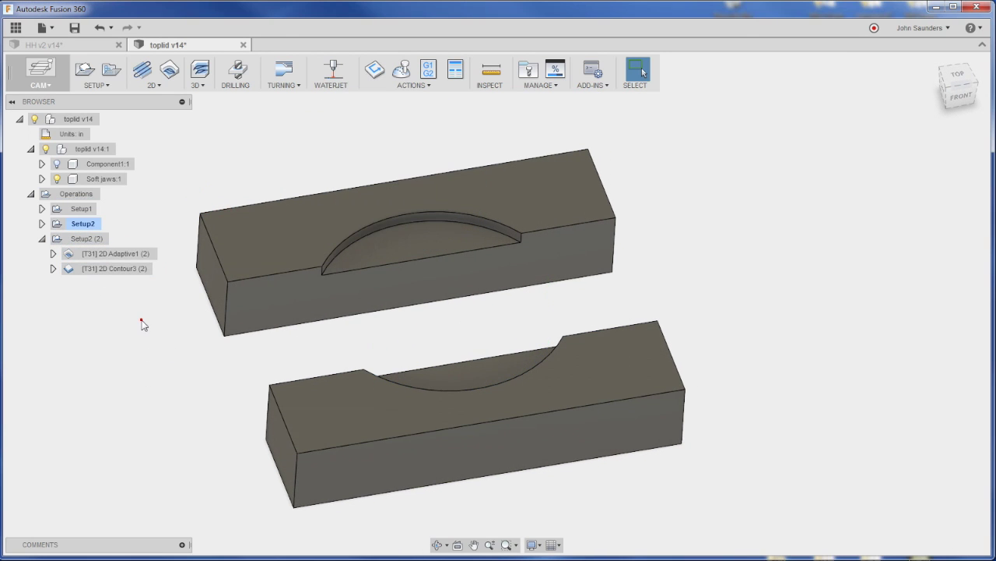
{"action": "left_click", "coordinate": [84, 239]}
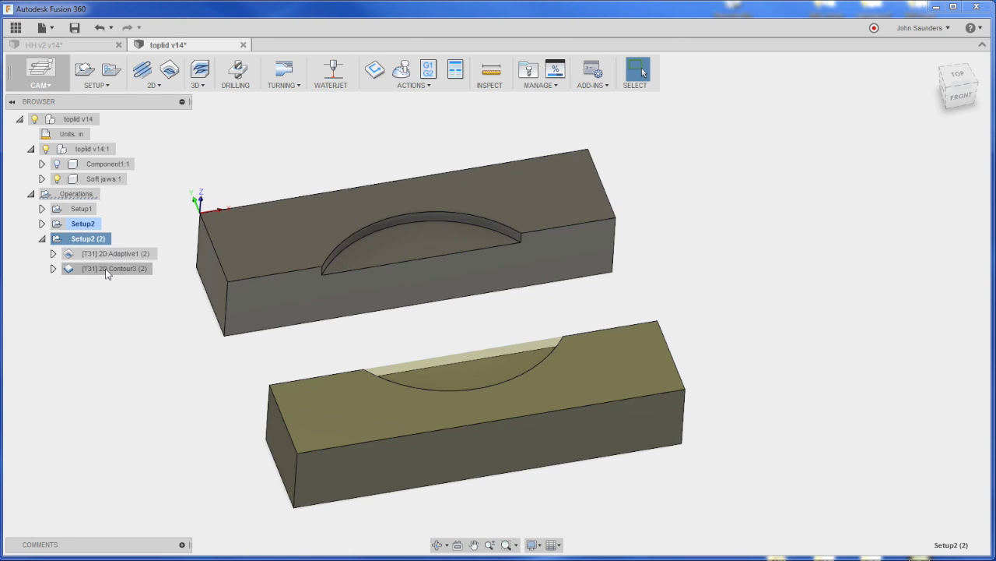
{"action": "left_click", "coordinate": [105, 271]}
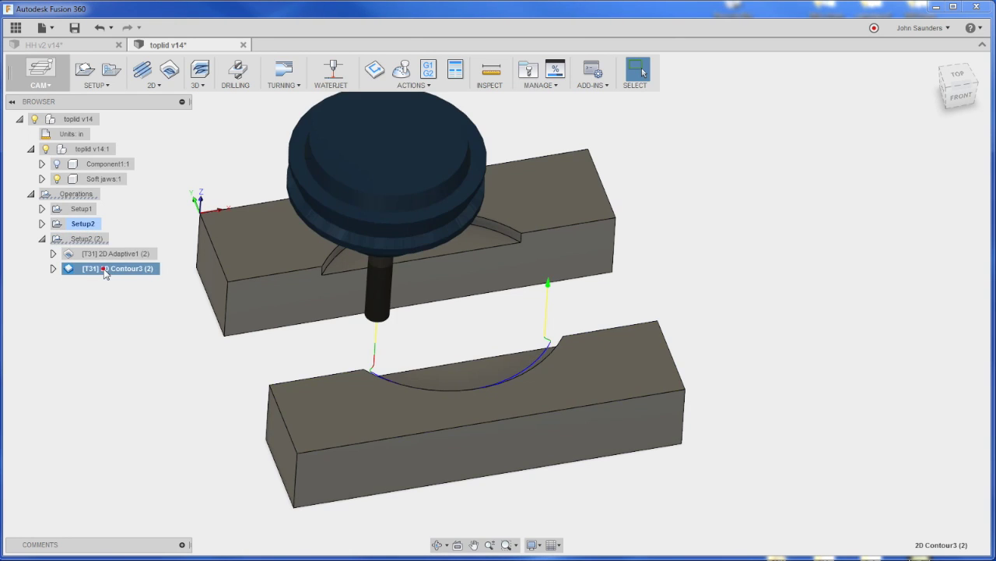
{"action": "left_click", "coordinate": [102, 254]}
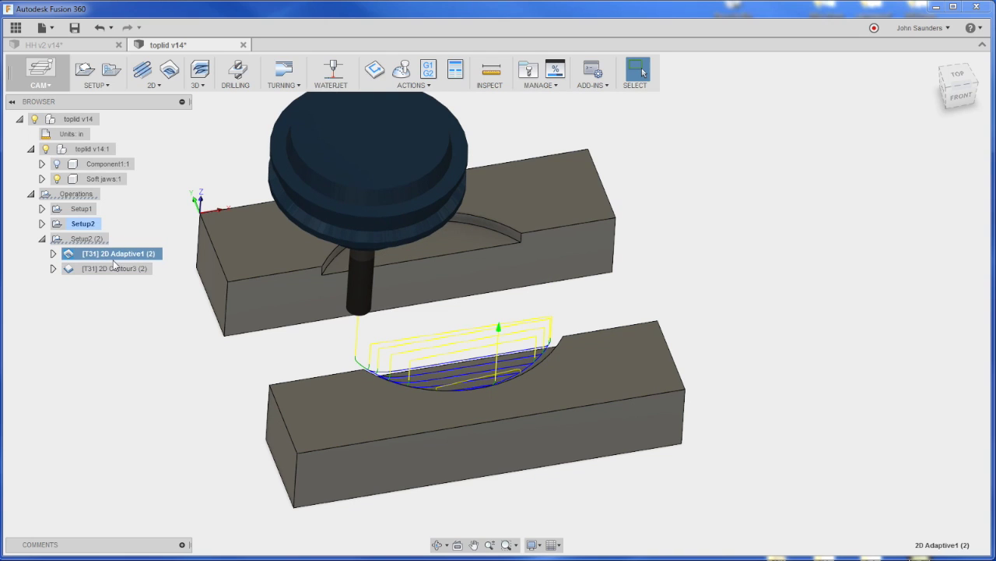
{"action": "left_click", "coordinate": [87, 239]}
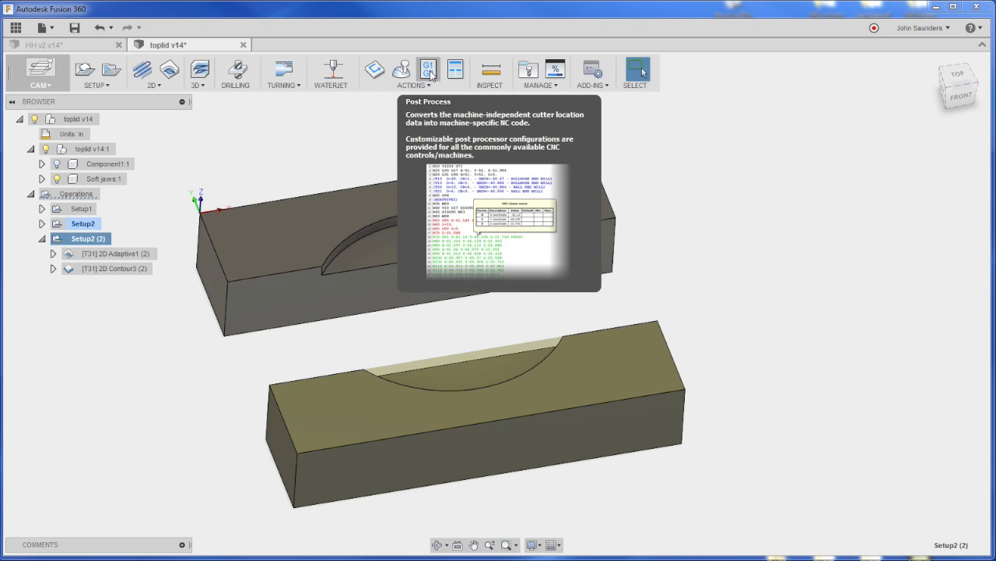
Post Setup2 with the Tormach_PathPilotBeta configuration and save it as 1001.TAP on the removable disk
{"action": "left_click", "coordinate": [428, 74]}
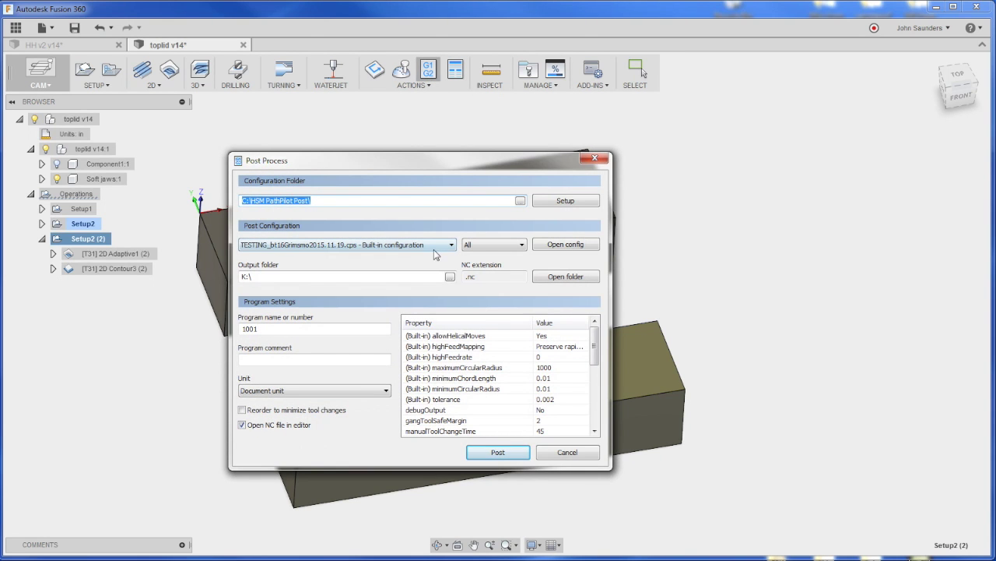
{"action": "left_click", "coordinate": [344, 248]}
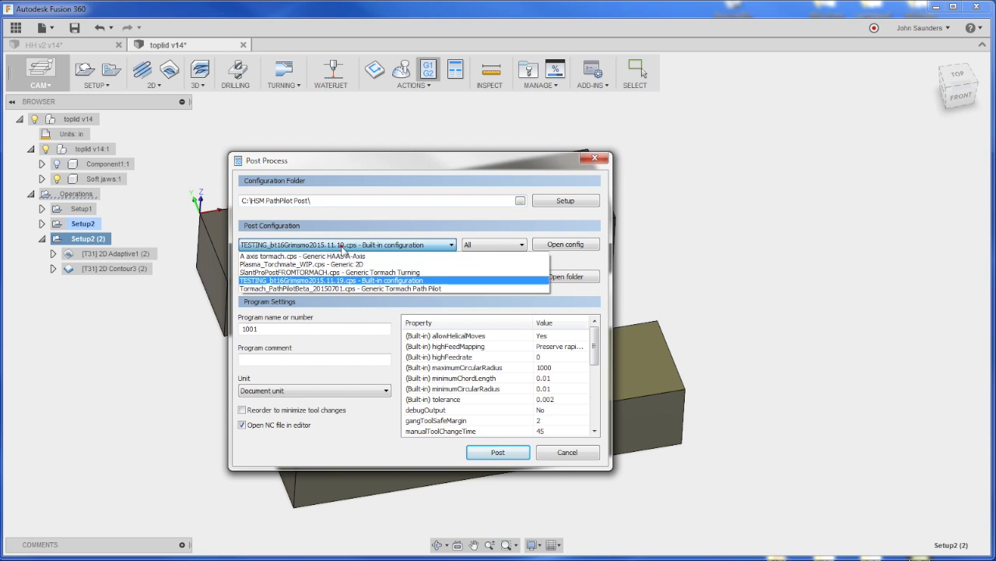
{"action": "left_click", "coordinate": [351, 288]}
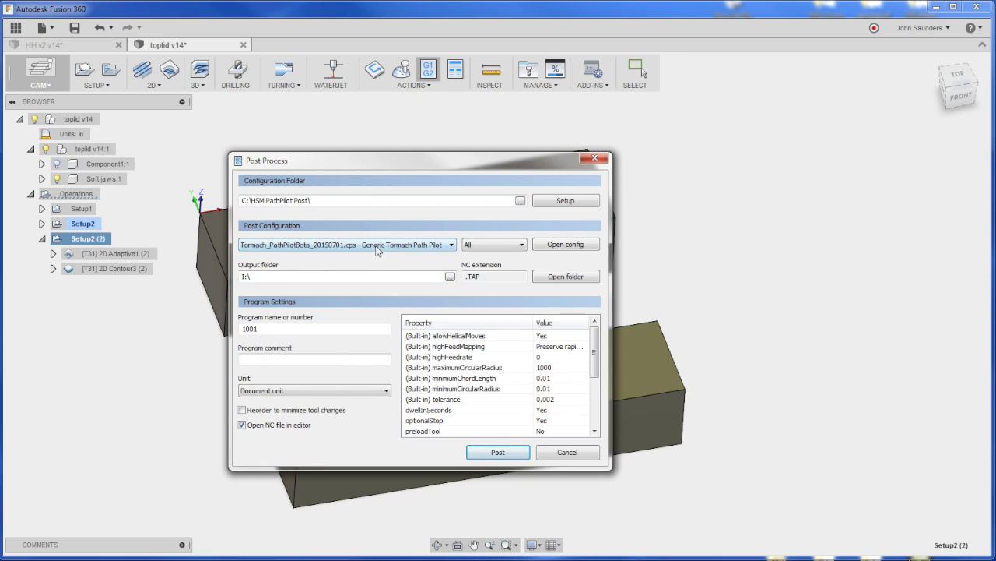
{"action": "left_click", "coordinate": [376, 246]}
{"action": "left_click", "coordinate": [374, 289]}
{"action": "left_click", "coordinate": [497, 453]}
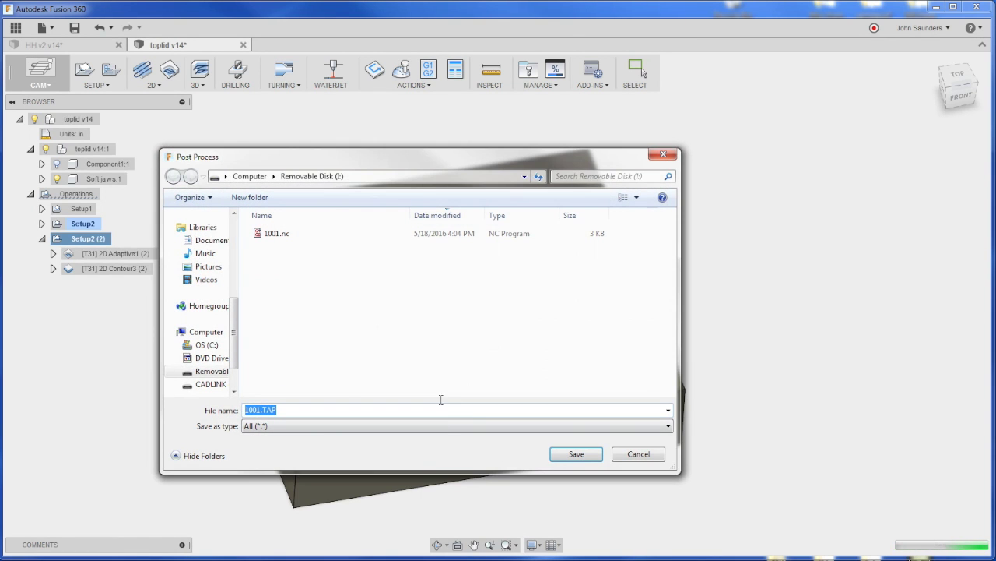
{"action": "left_click", "coordinate": [576, 454]}
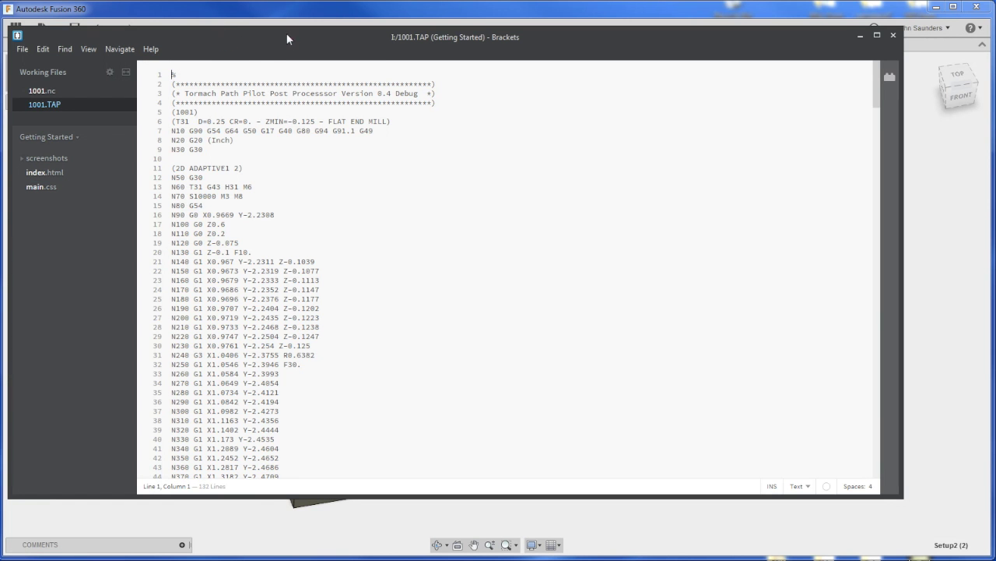
Move and enlarge the Brackets window, selecting the tool description on line 6 of 1001.TAP
{"action": "left_click_drag", "start_coordinate": [287, 33], "coordinate": [278, 4]}
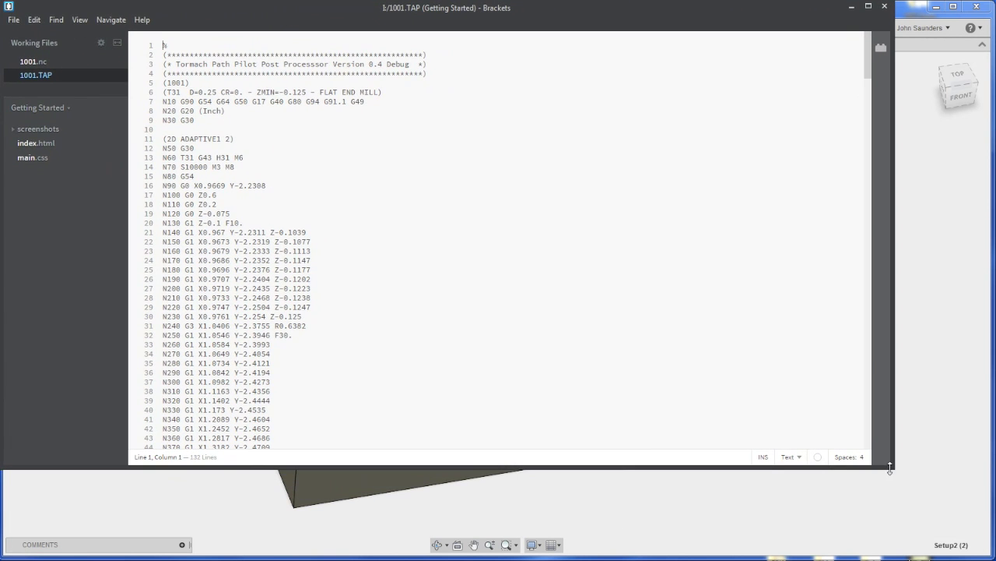
{"action": "left_click_drag", "start_coordinate": [890, 467], "coordinate": [970, 535]}
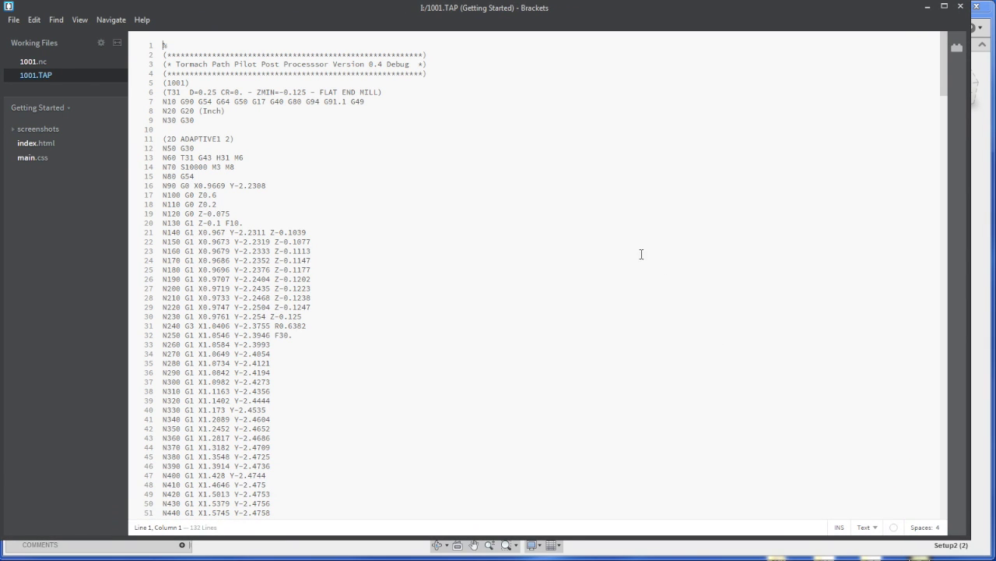
{"action": "left_click_drag", "start_coordinate": [327, 89], "coordinate": [158, 94]}
Compare the 2D Adaptive1 and 2D Contour3 toolpaths in Fusion, then scroll 1001.TAP to its end
{"action": "left_click", "coordinate": [927, 8]}
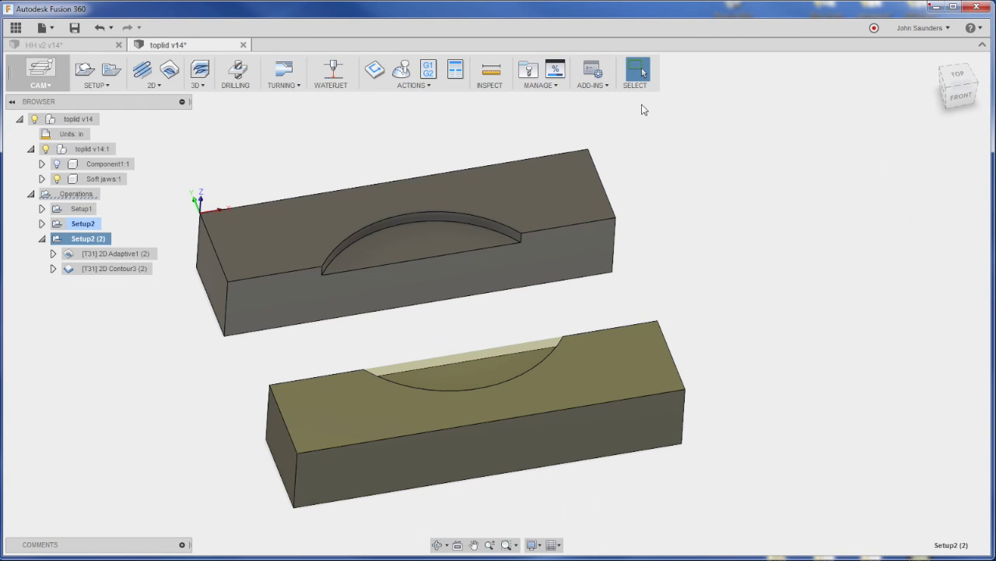
{"action": "left_click", "coordinate": [134, 255]}
{"action": "left_click", "coordinate": [126, 268]}
{"action": "left_click", "coordinate": [126, 255]}
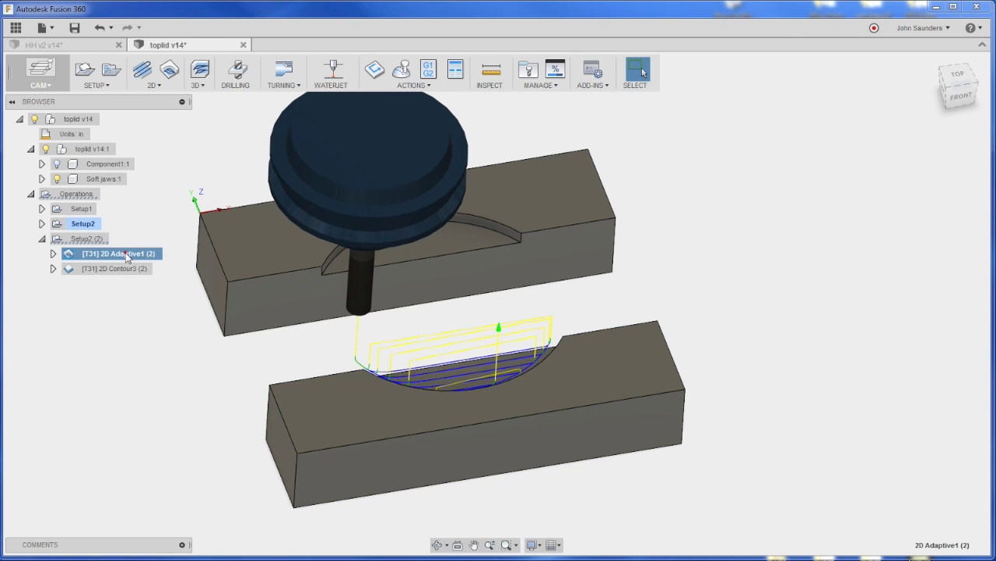
{"action": "left_click", "coordinate": [84, 238]}
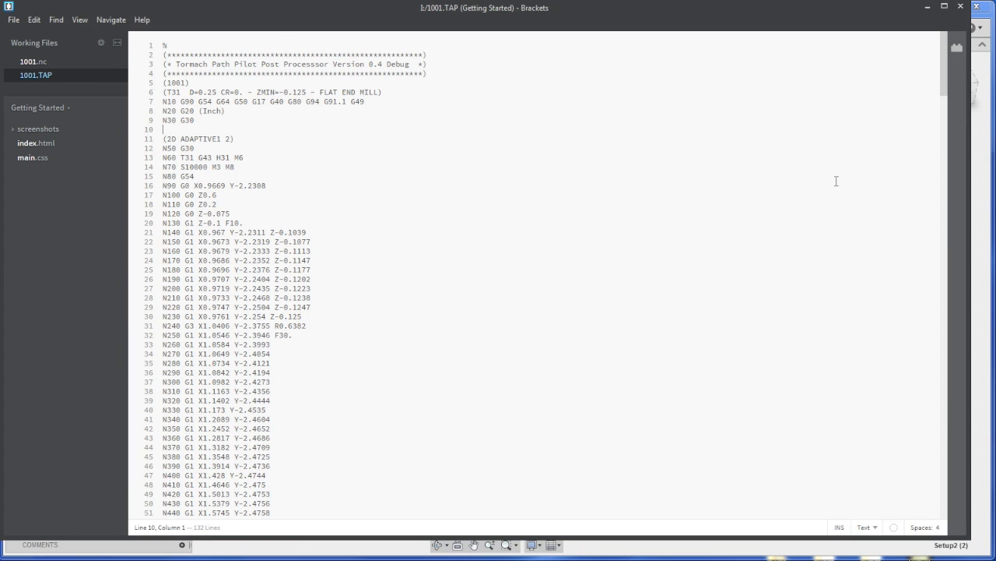
{"action": "left_click_drag", "start_coordinate": [945, 66], "coordinate": [943, 495]}
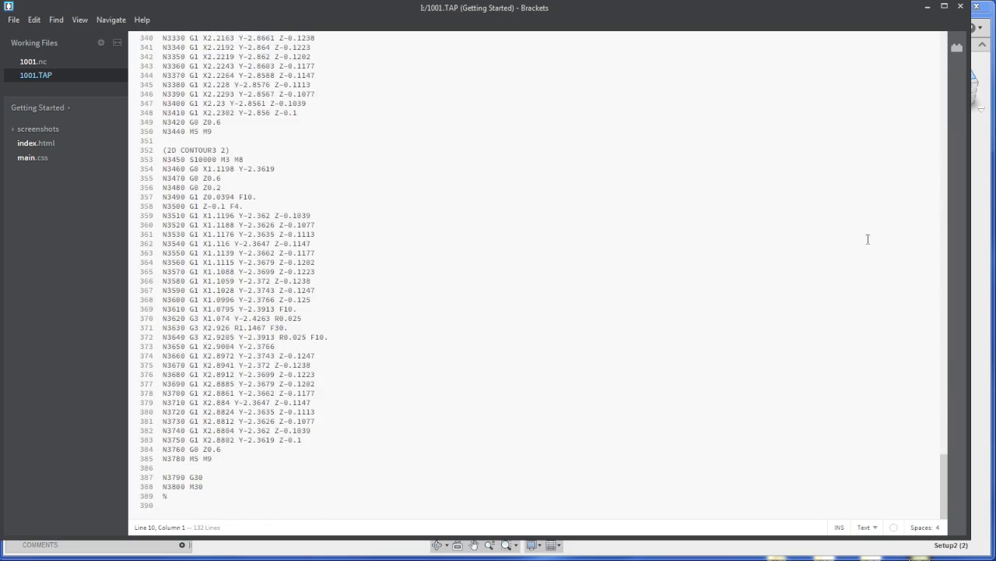
{"action": "left_click", "coordinate": [960, 7]}
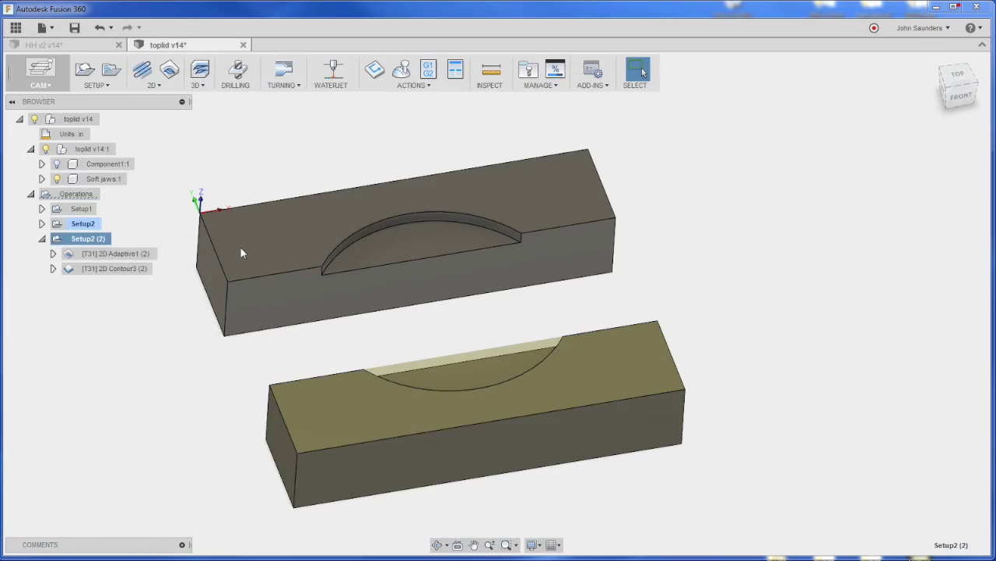
{"action": "left_click", "coordinate": [135, 255]}
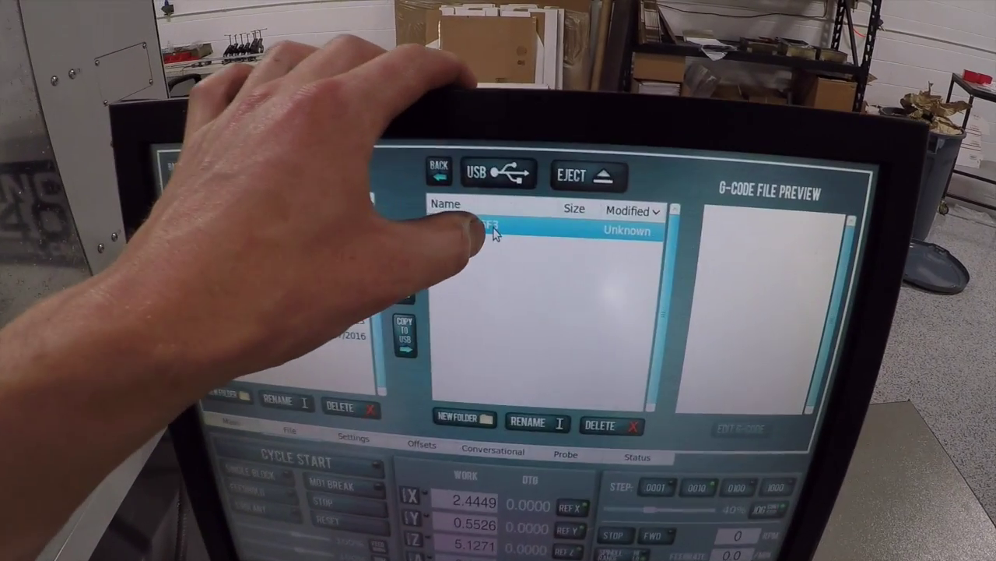
Copy 1001.TAP from the USB folder into PathPilot's files and load it as G-code
{"action": "double_click", "coordinate": [514, 193]}
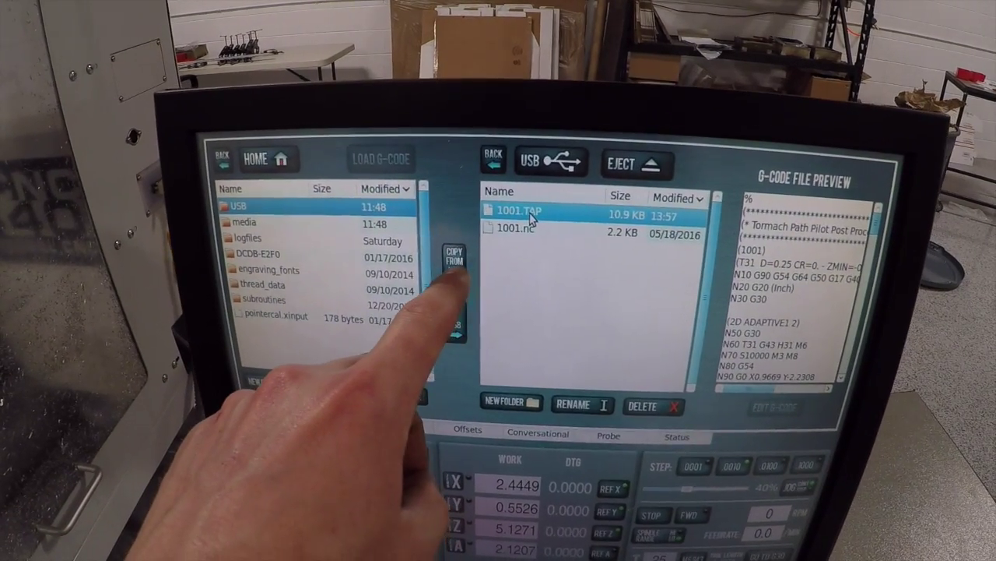
{"action": "left_click", "coordinate": [451, 253]}
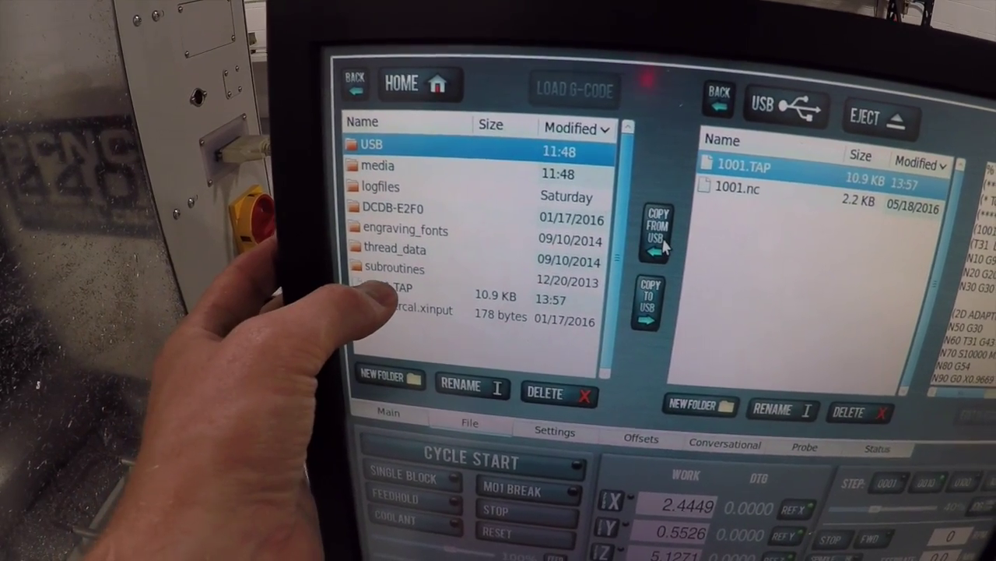
{"action": "left_click", "coordinate": [393, 292]}
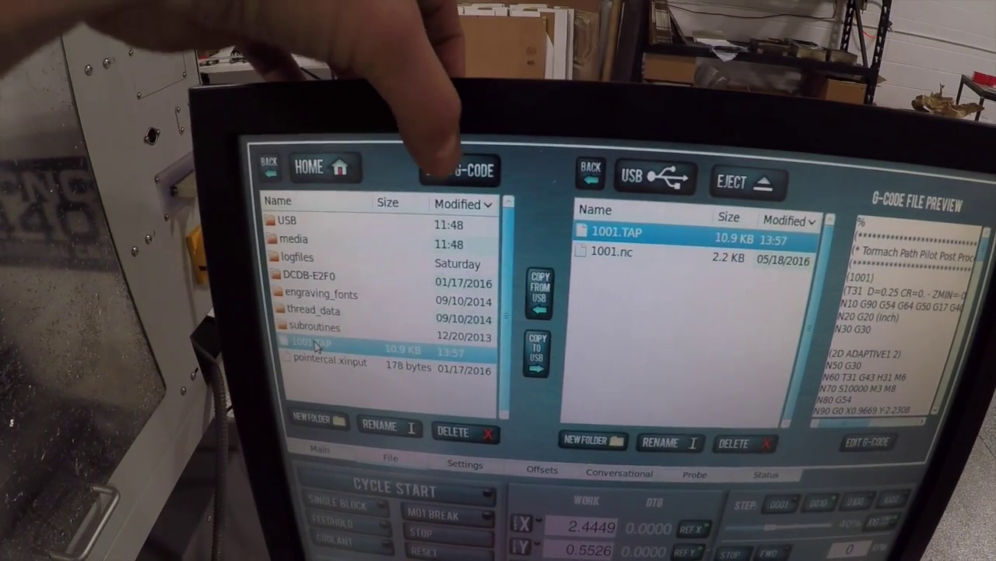
{"action": "left_click", "coordinate": [469, 181]}
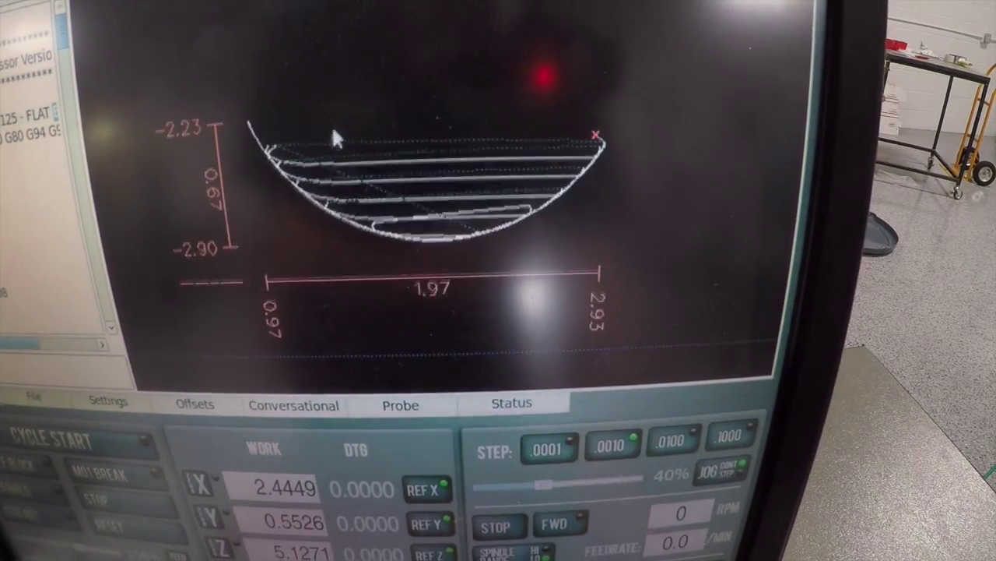
{"action": "right_click", "coordinate": [334, 138]}
{"action": "left_click", "coordinate": [312, 214]}
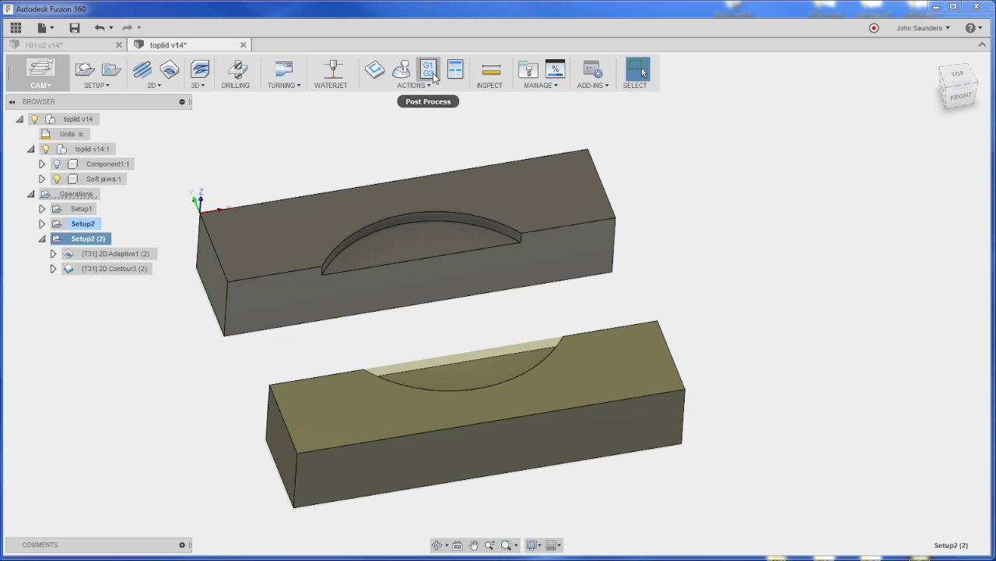
Reopen Setup2's post settings and review the post configuration list, keeping Tormach PathPilot chosen
{"action": "left_click", "coordinate": [429, 70]}
{"action": "left_click_drag", "start_coordinate": [420, 159], "coordinate": [406, 141]}
{"action": "left_click", "coordinate": [404, 224]}
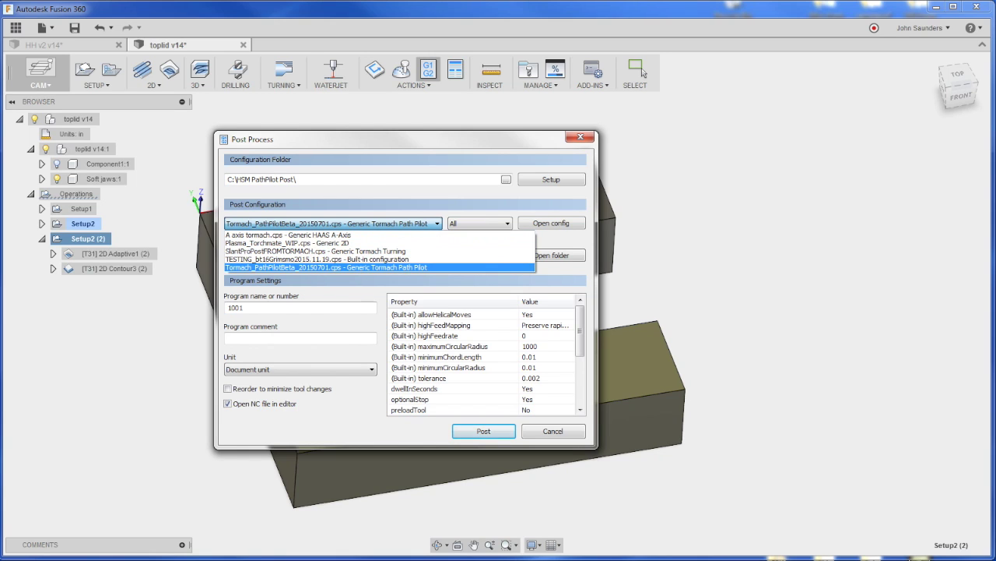
{"action": "left_click", "coordinate": [130, 464]}
Search Google for 'tormach post processor' and open Tormach's Post Processor Files page, enlarged
{"action": "key", "text": "shift+super+Right"}
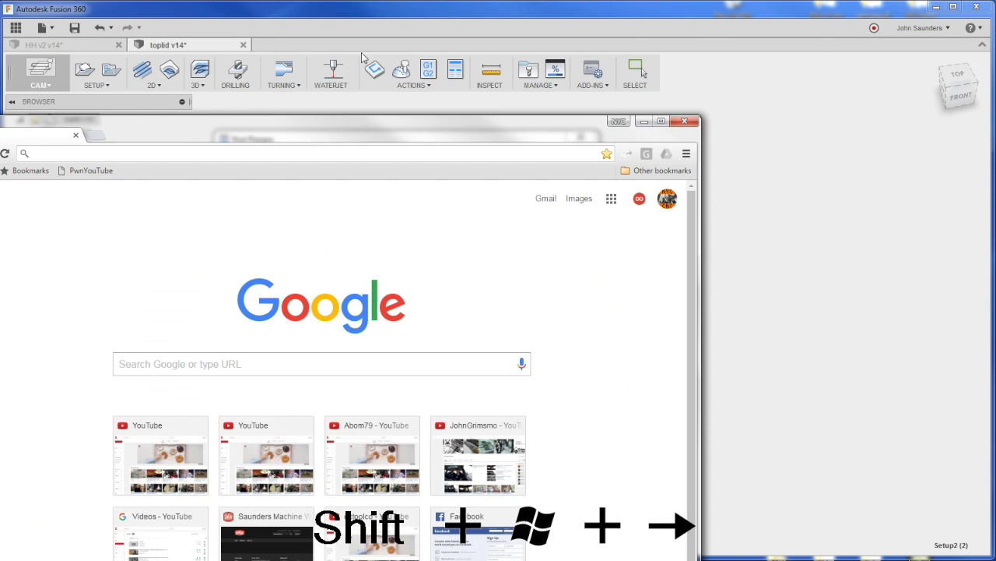
{"action": "type", "text": "tormach post proce"}
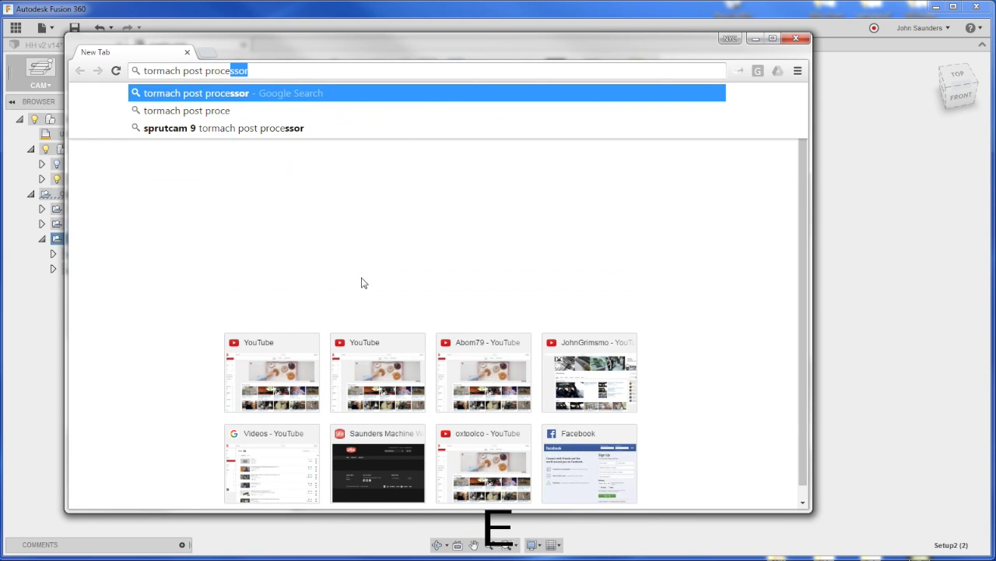
{"action": "key", "text": "Return"}
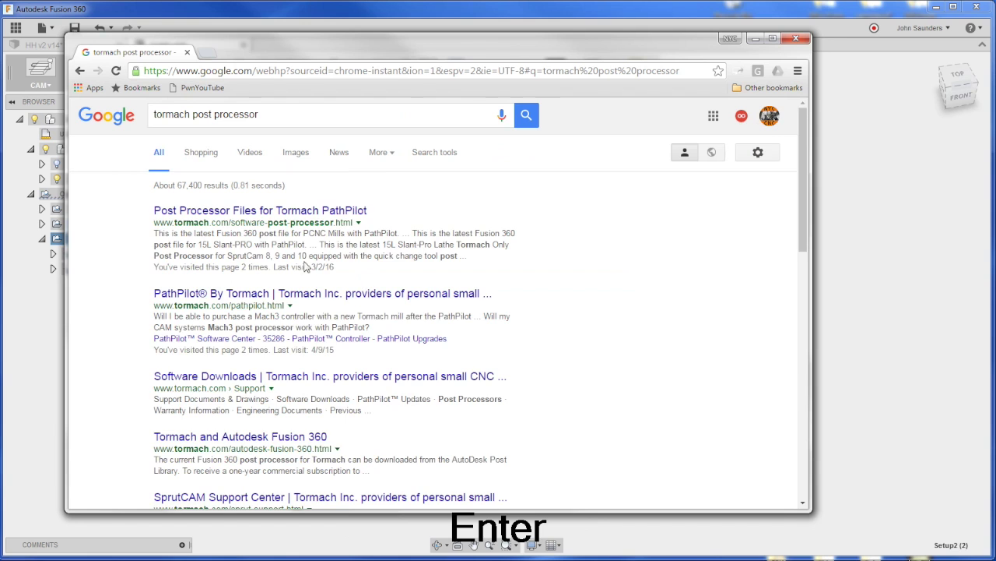
{"action": "left_click", "coordinate": [282, 210]}
{"action": "left_click_drag", "start_coordinate": [576, 47], "coordinate": [542, 17]}
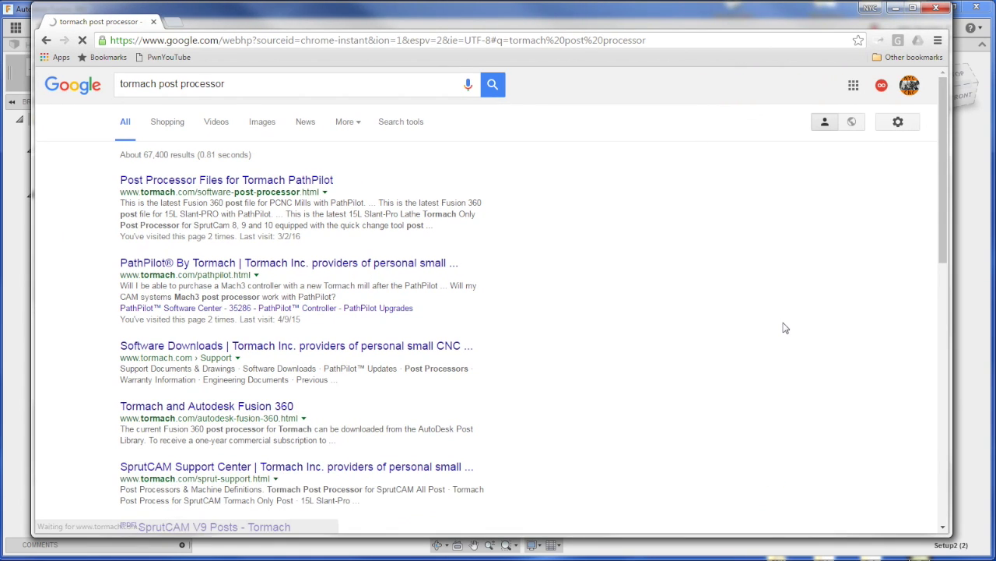
{"action": "scroll", "coordinate": [569, 375], "scroll_direction": "down", "scroll_amount": 3}
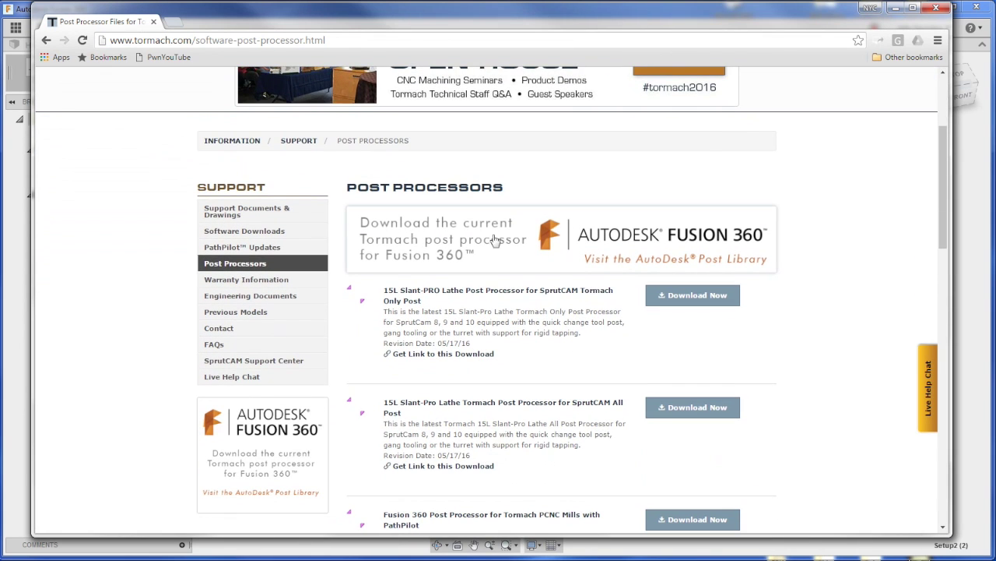
Open the Autodesk CAM Post Library for Fusion 360 and find the Generic Tormach PathPilot post
{"action": "left_click", "coordinate": [674, 253]}
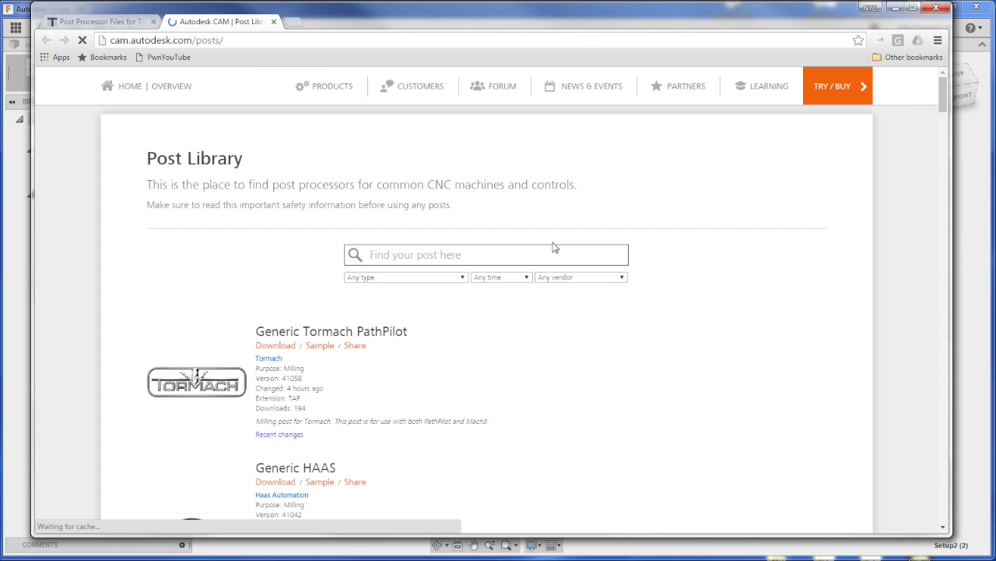
{"action": "scroll", "coordinate": [509, 249], "scroll_direction": "down", "scroll_amount": 2}
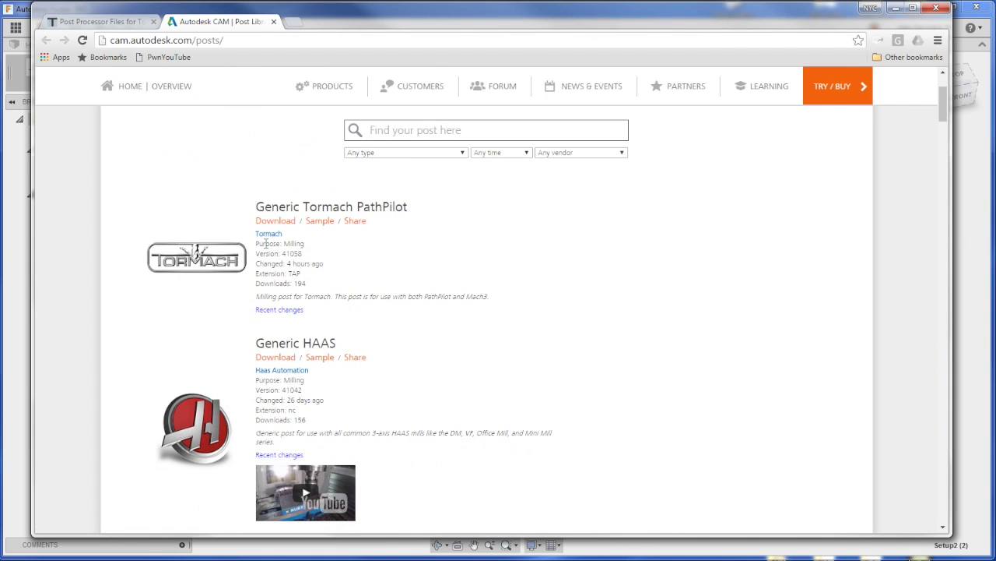
{"action": "scroll", "coordinate": [323, 229], "scroll_direction": "down", "scroll_amount": 4}
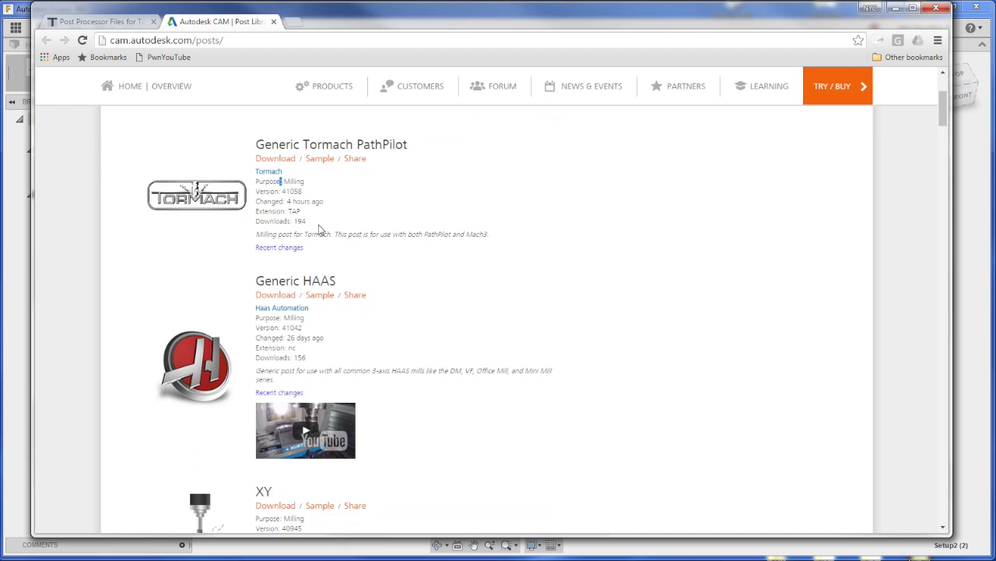
{"action": "scroll", "coordinate": [355, 212], "scroll_direction": "up", "scroll_amount": 3}
{"action": "mouse_move", "coordinate": [942, 113]}
{"action": "left_mouse_down"}
{"action": "mouse_move", "coordinate": [943, 93]}
{"action": "mouse_move", "coordinate": [941, 159]}
{"action": "mouse_move", "coordinate": [937, 102]}
{"action": "mouse_move", "coordinate": [935, 114]}
{"action": "left_mouse_up"}
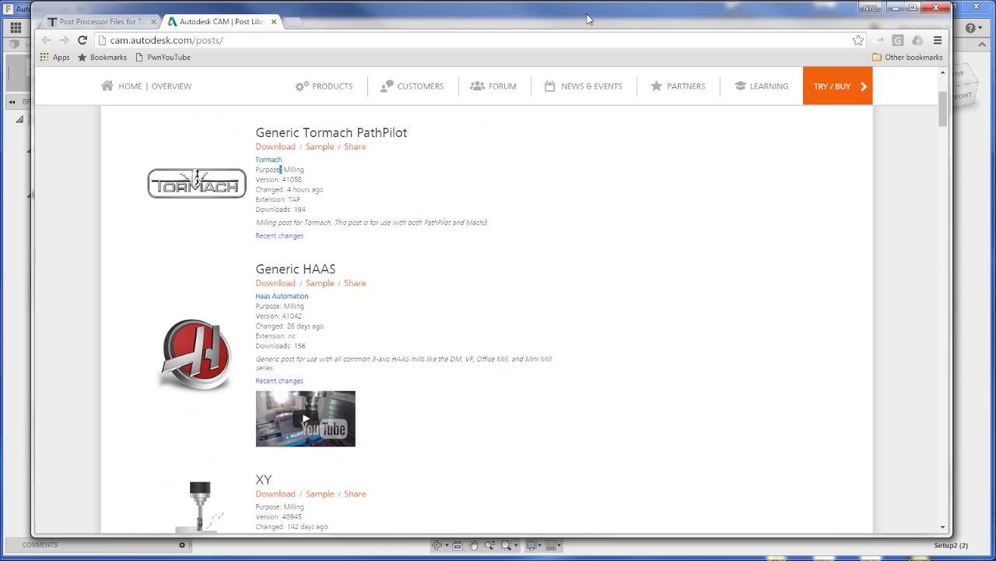
{"action": "left_click_drag", "start_coordinate": [586, 15], "coordinate": [590, 26]}
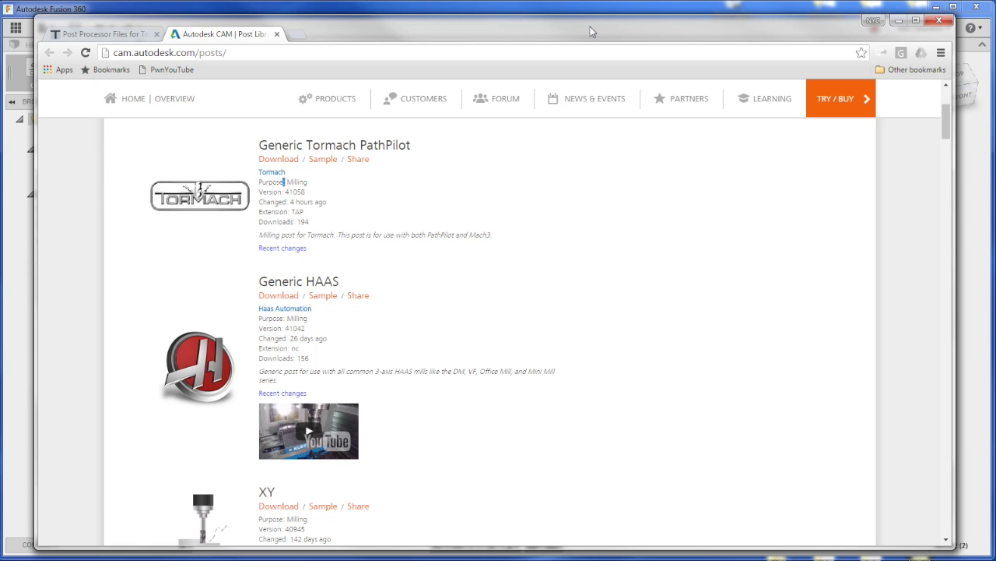
Hide Chrome and review Fusion's Post Process dialog with Tormach PathPilot, program 1001, TAP extension
{"action": "left_click", "coordinate": [897, 24]}
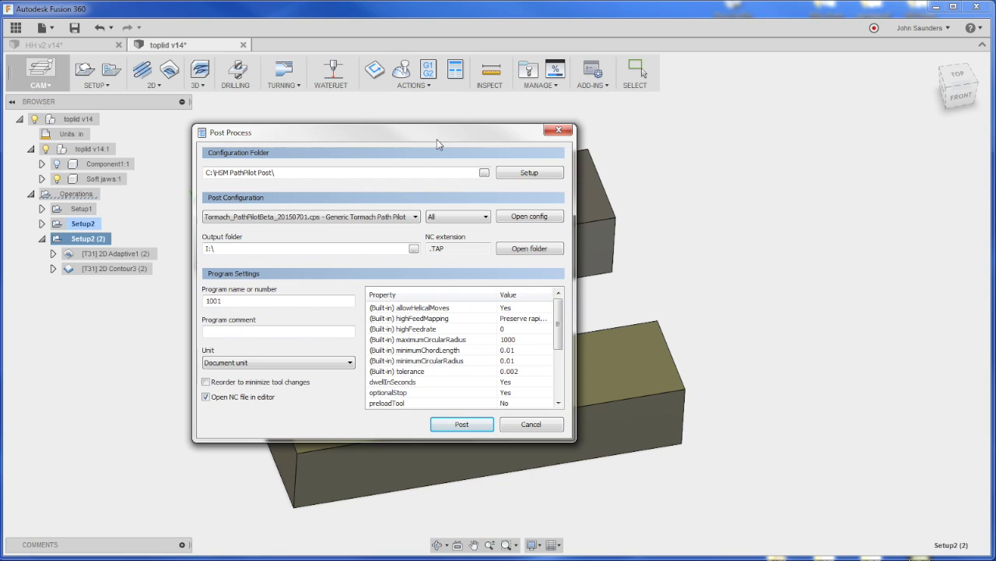
{"action": "left_click_drag", "start_coordinate": [486, 138], "coordinate": [496, 134]}
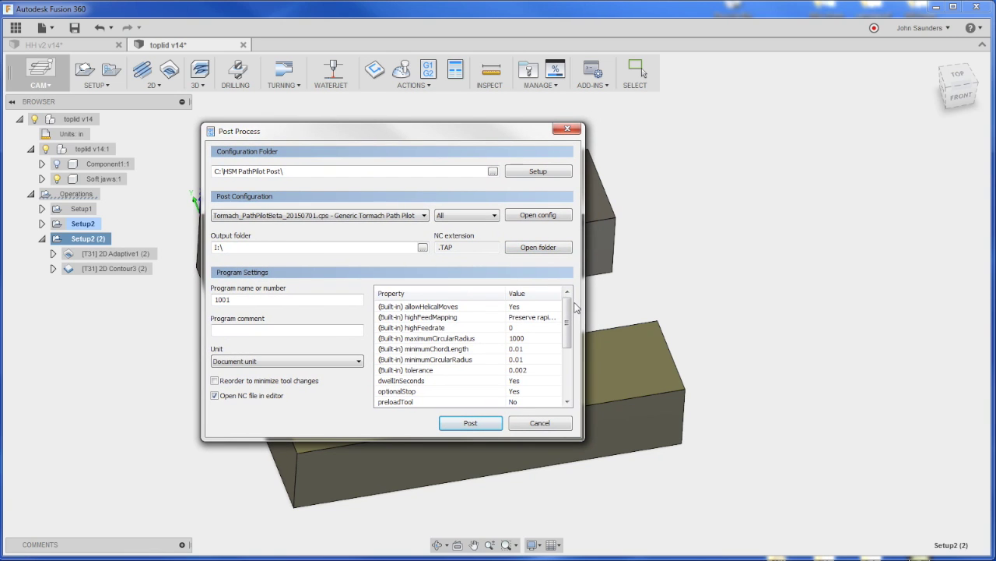
{"action": "mouse_move", "coordinate": [567, 315]}
{"action": "left_mouse_down"}
{"action": "mouse_move", "coordinate": [567, 375]}
{"action": "mouse_move", "coordinate": [567, 310]}
{"action": "left_mouse_up"}
Switch the post to TESTING_bt16Grimsmo2015.11.19.cps and open C:\HSM PathPilot Post in Explorer
{"action": "left_click", "coordinate": [385, 217]}
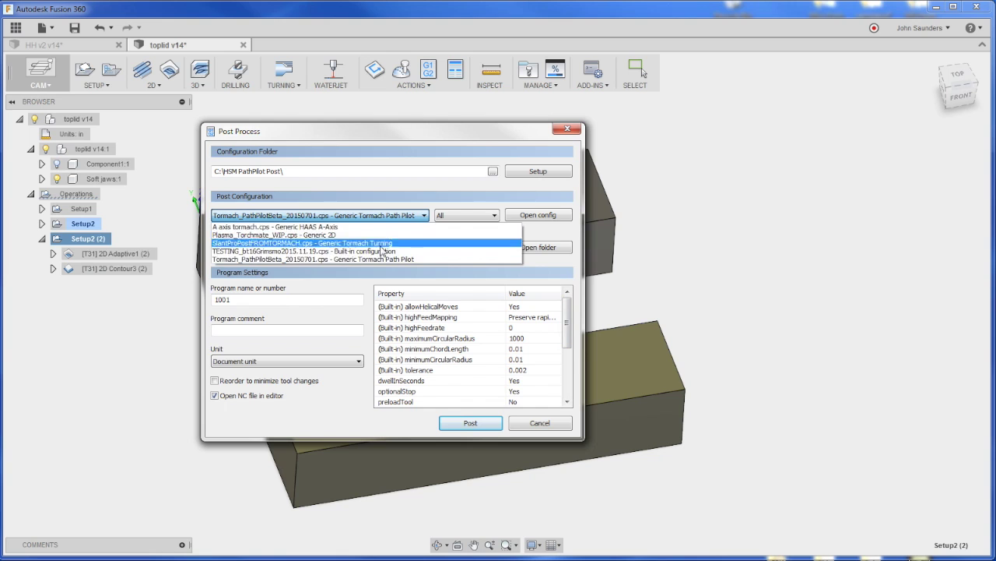
{"action": "left_click", "coordinate": [311, 248]}
{"action": "left_click_drag", "start_coordinate": [569, 319], "coordinate": [566, 264]}
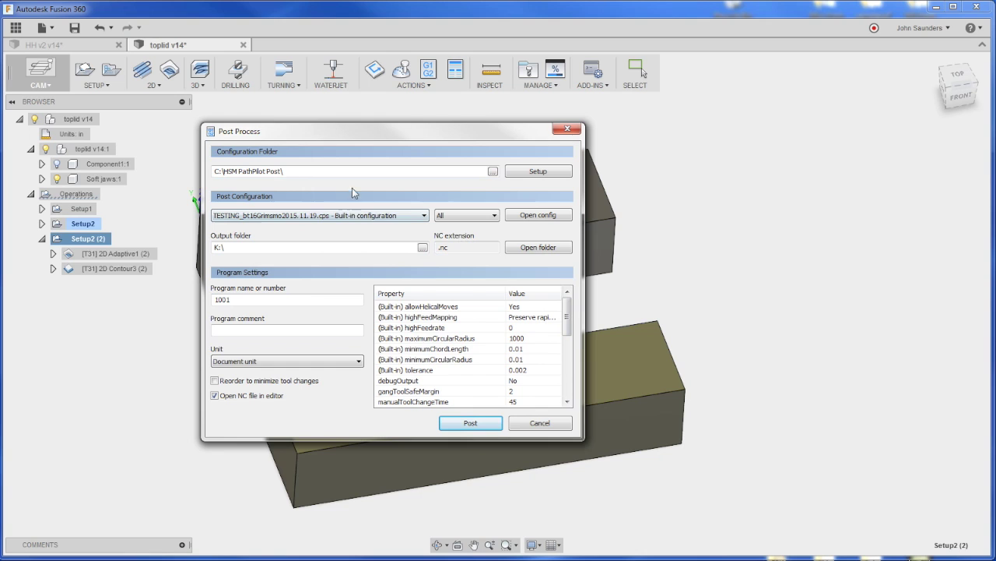
{"action": "left_click", "coordinate": [404, 217]}
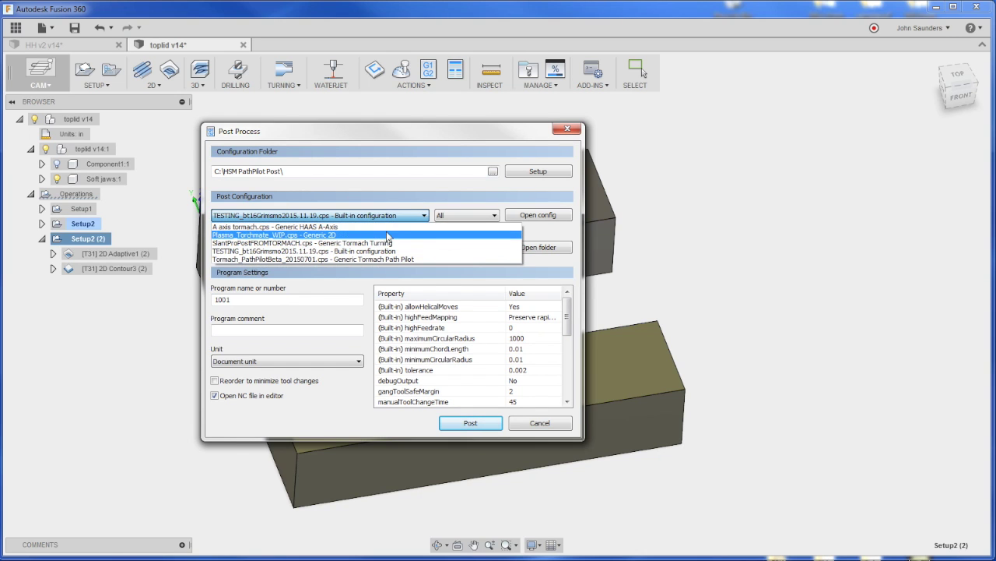
{"action": "left_click", "coordinate": [426, 202]}
{"action": "left_click", "coordinate": [538, 215]}
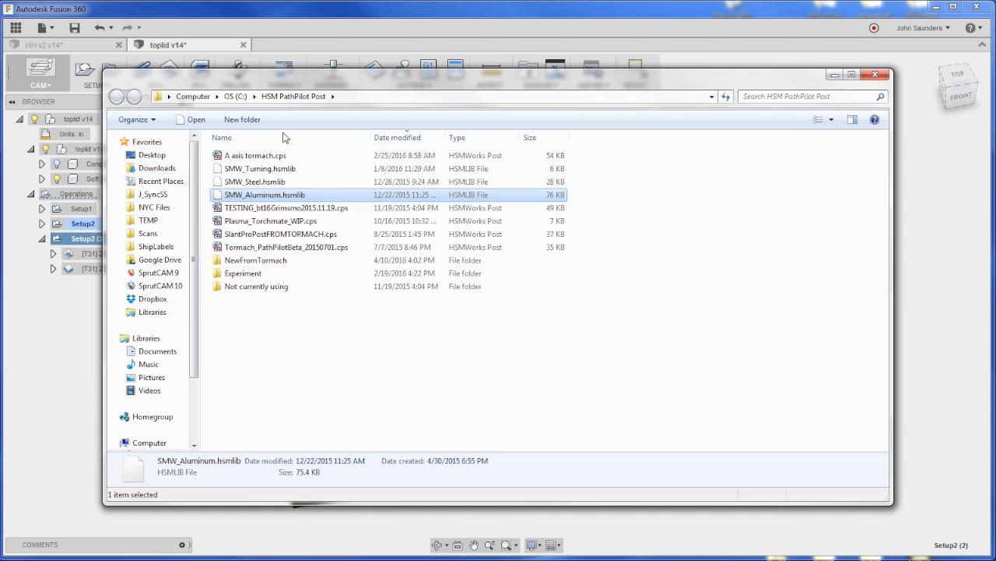
Inspect the SMW .hsmlib files, .cps posts and subfolders in C:\HSM PathPilot Post, then return to Fusion
{"action": "left_click", "coordinate": [356, 99]}
{"action": "left_click", "coordinate": [291, 330]}
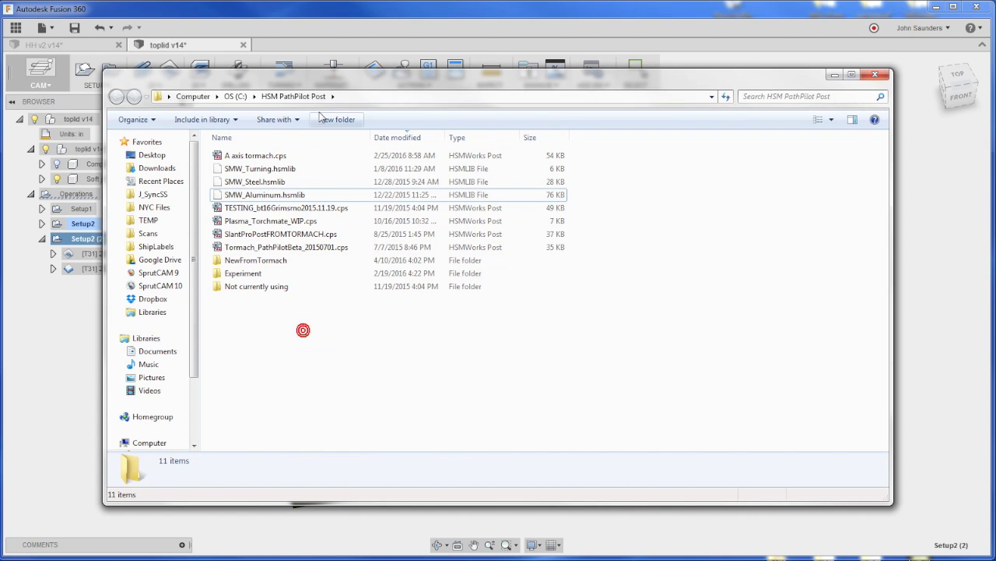
{"action": "left_click", "coordinate": [277, 168]}
{"action": "left_click", "coordinate": [283, 195]}
{"action": "left_click", "coordinate": [276, 183]}
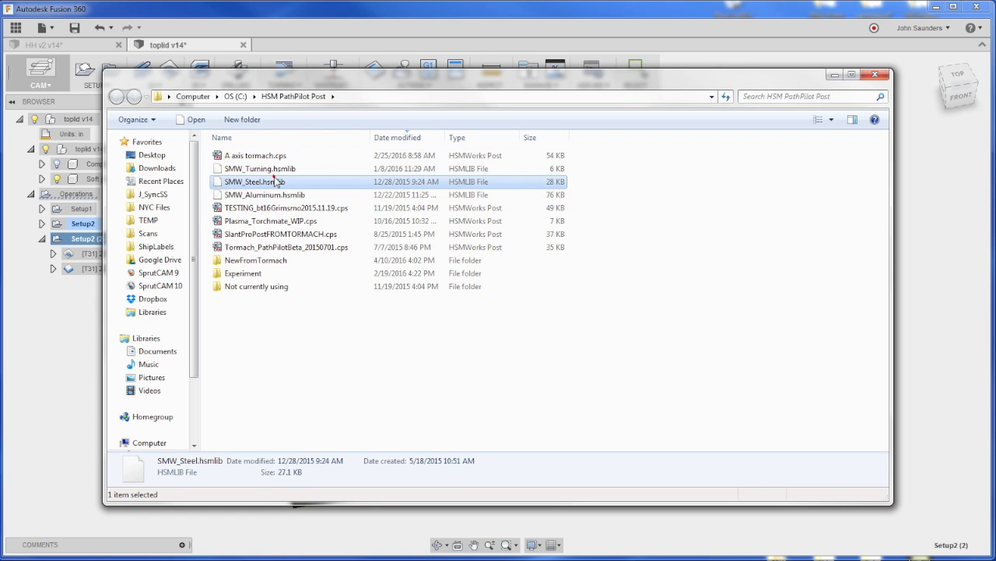
{"action": "left_click", "coordinate": [274, 209]}
{"action": "left_click", "coordinate": [267, 234]}
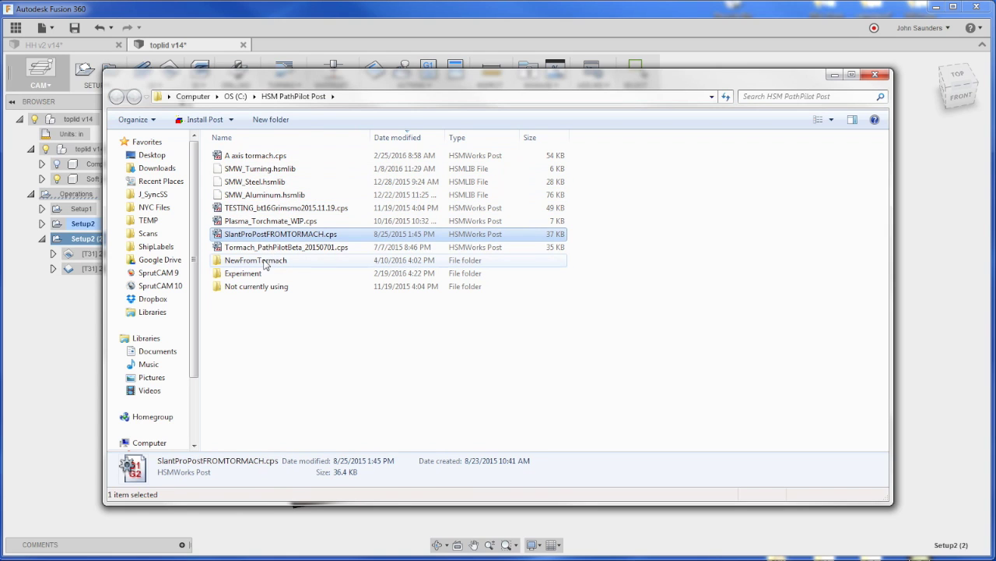
{"action": "left_click", "coordinate": [263, 273]}
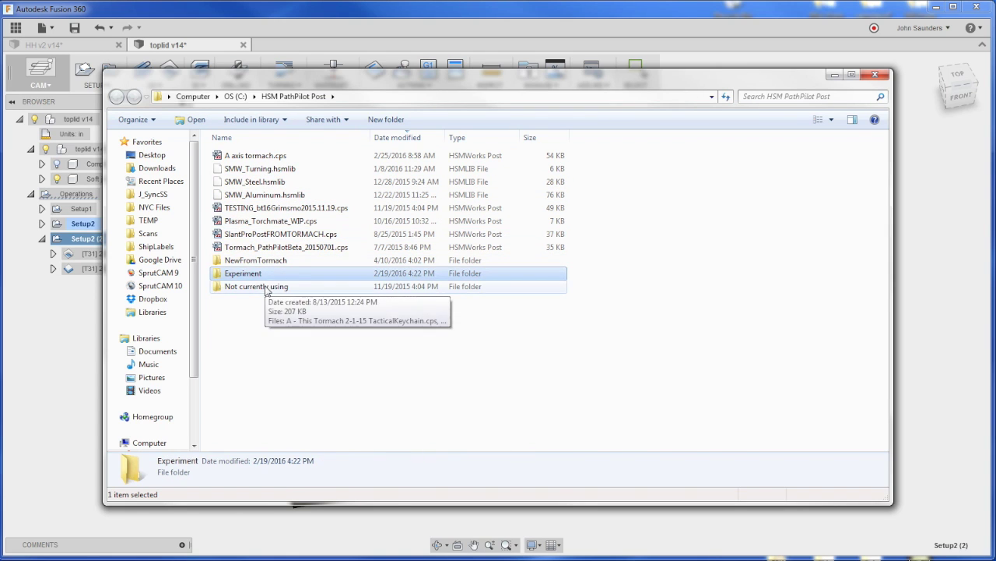
{"action": "left_click", "coordinate": [264, 285]}
{"action": "left_click", "coordinate": [262, 260]}
{"action": "left_click", "coordinate": [280, 27]}
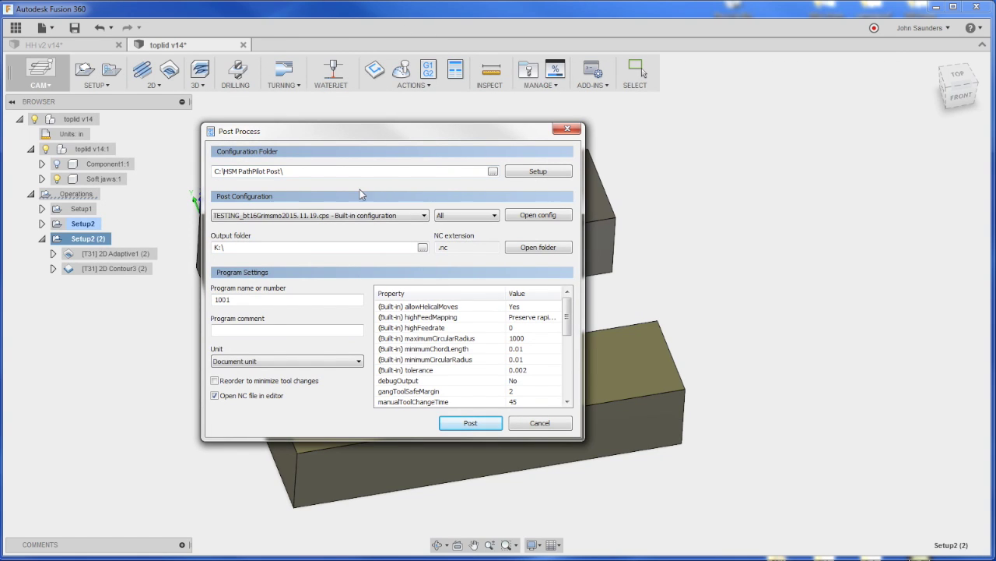
Switch to Fusion's generic post library and browse it, leaving acramatic.cps - Generic Acramatic selected
{"action": "left_click", "coordinate": [520, 173]}
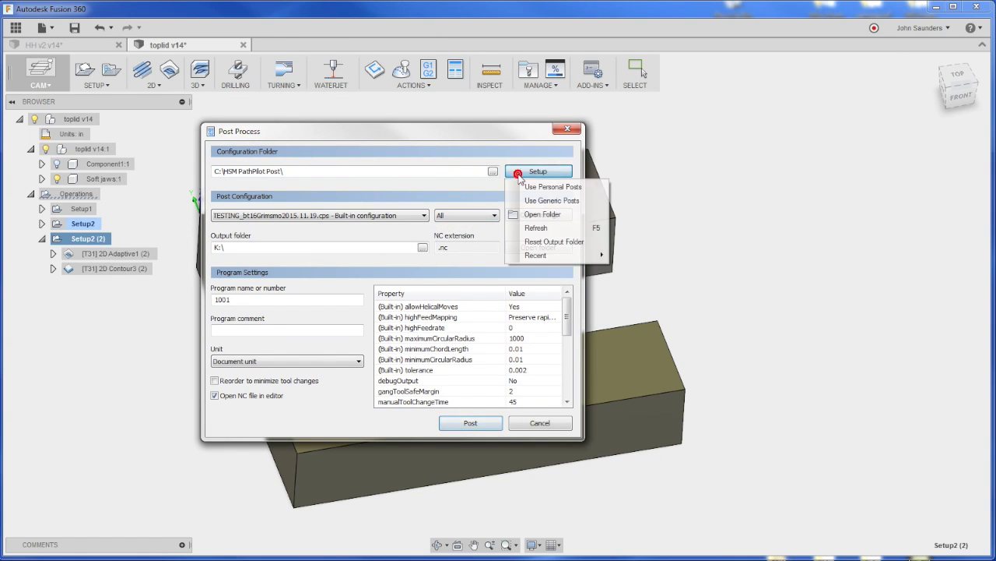
{"action": "left_click", "coordinate": [567, 205]}
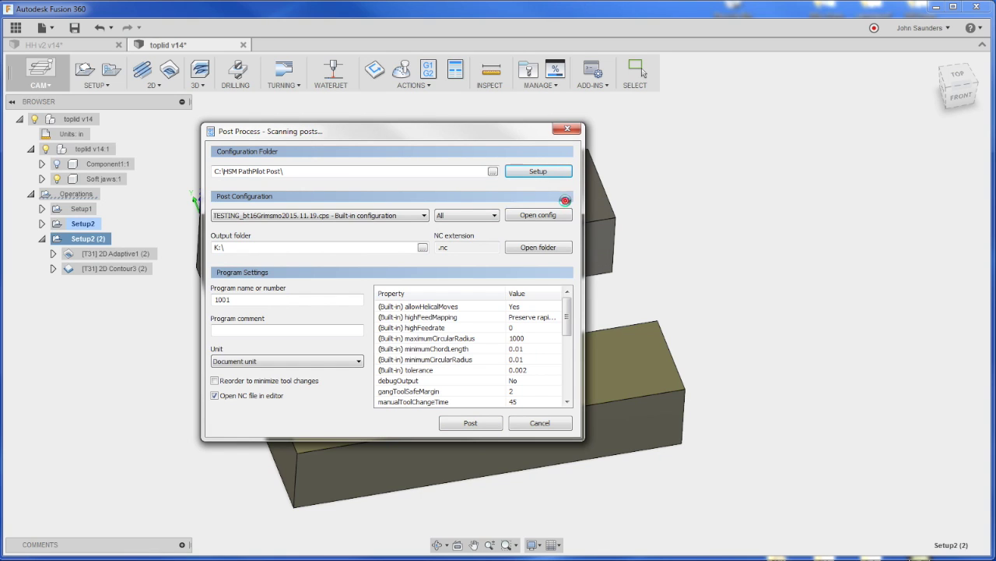
{"action": "left_click", "coordinate": [424, 215]}
{"action": "left_click_drag", "start_coordinate": [521, 255], "coordinate": [520, 311]}
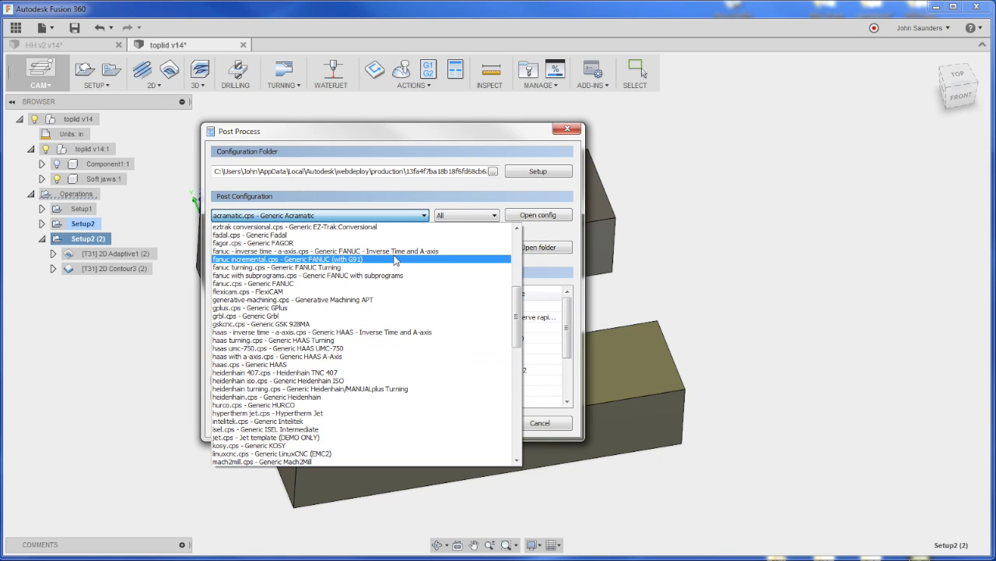
{"action": "scroll", "coordinate": [399, 262], "scroll_direction": "up", "scroll_amount": 1}
{"action": "left_click_drag", "start_coordinate": [520, 301], "coordinate": [520, 344]}
{"action": "scroll", "coordinate": [421, 351], "scroll_direction": "down", "scroll_amount": 12}
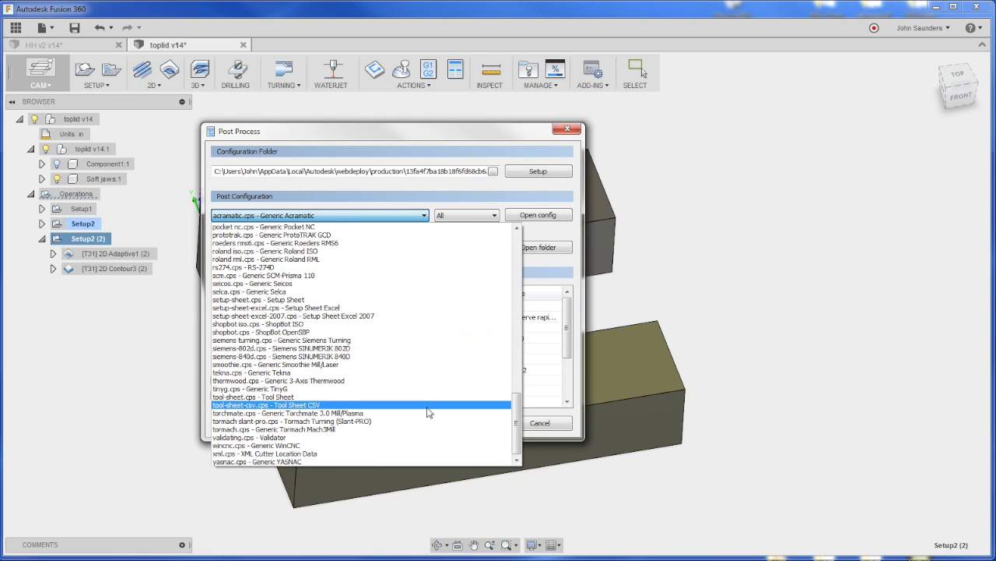
{"action": "left_click_drag", "start_coordinate": [517, 442], "coordinate": [498, 272]}
{"action": "left_click", "coordinate": [471, 206]}
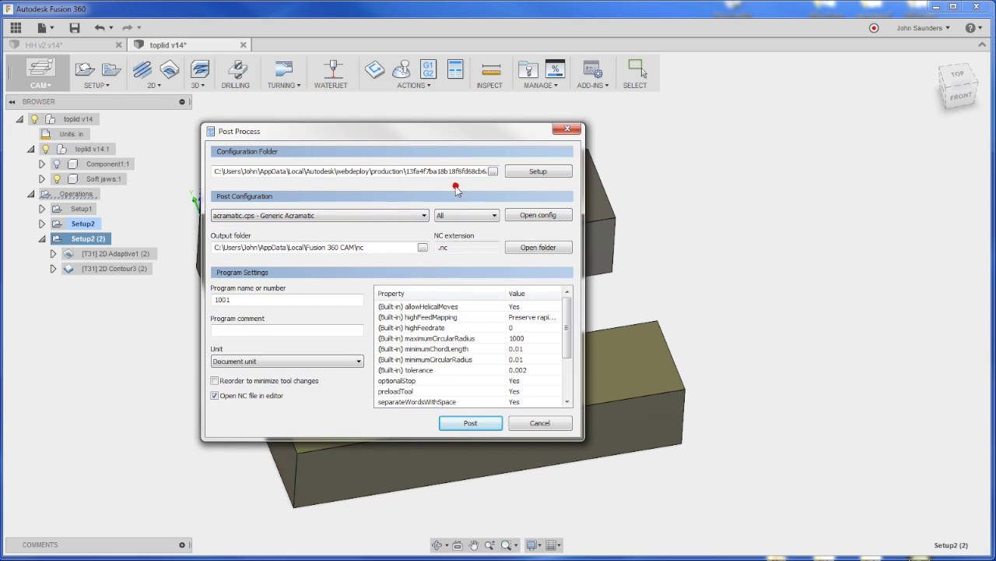
Cancel the Post Process dialog without posting, returning to the toplid v14 soft-jaw model
{"action": "left_click", "coordinate": [538, 425]}
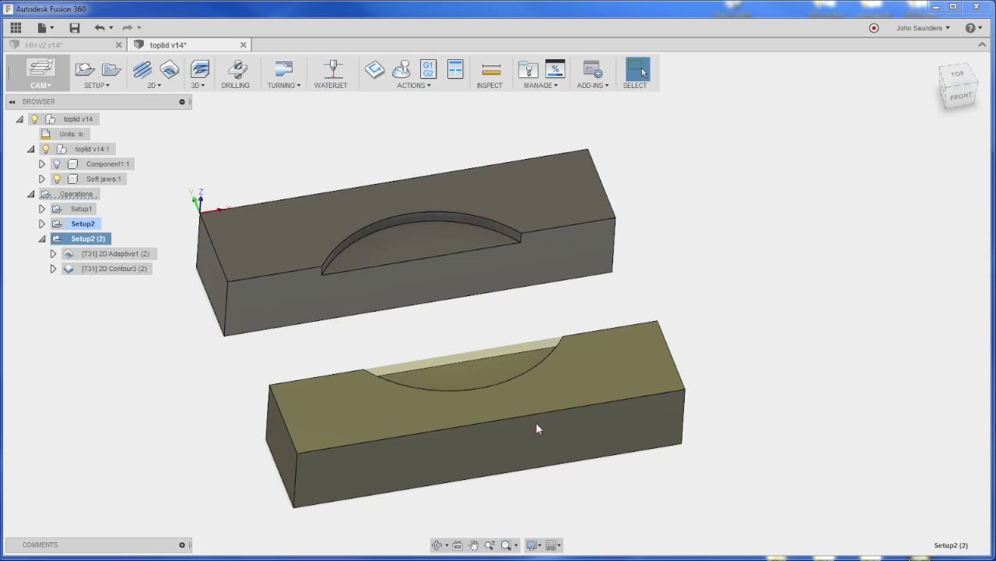